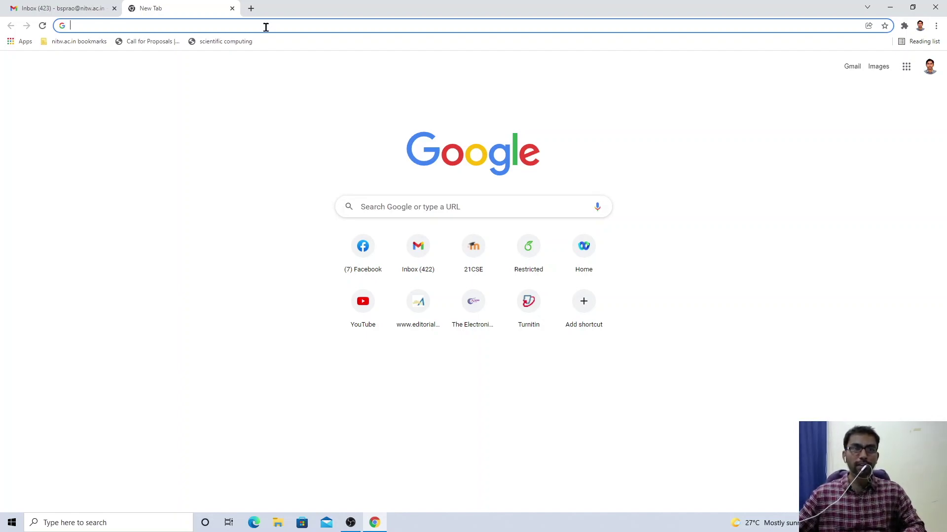
# Load in.mathworks.com/downloads/web_downloads in Chrome, correcting typos in the address along the way
pyautogui.click(266, 27)
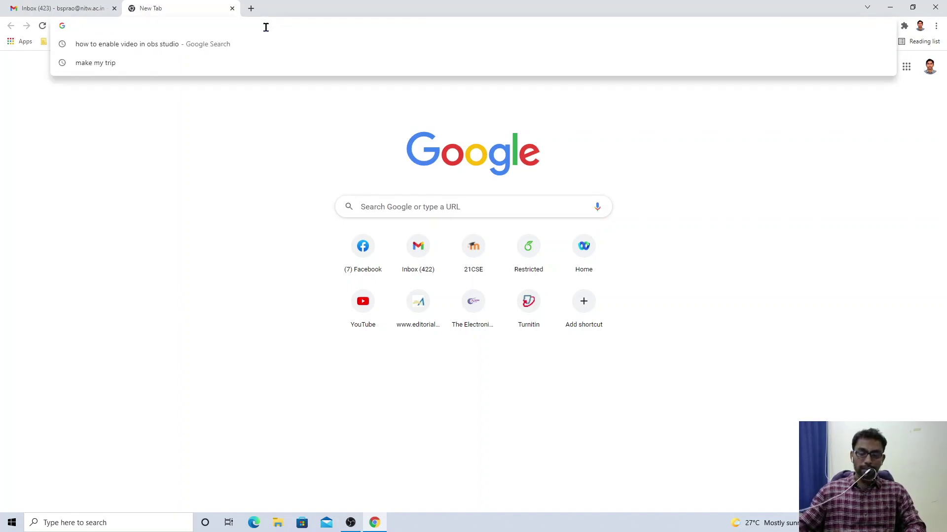
pyautogui.write('in.')
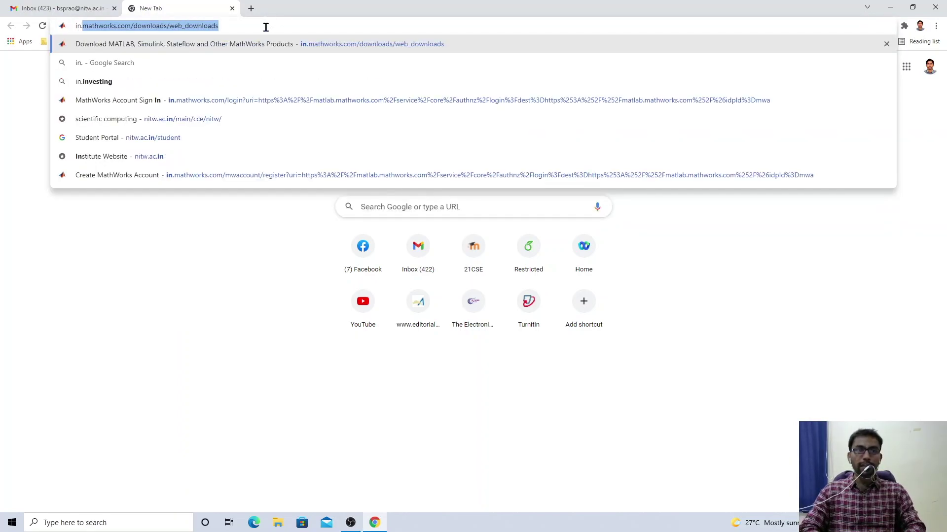
pyautogui.write('mathworks')
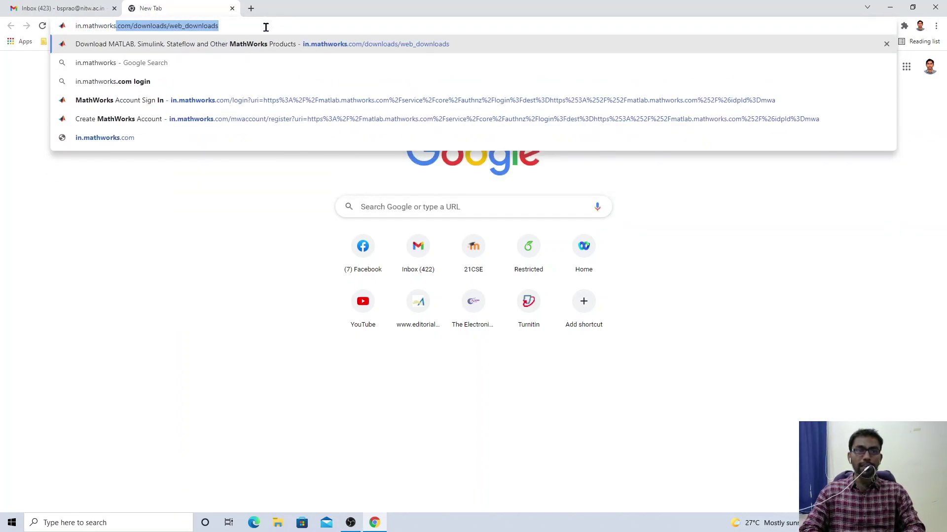
pyautogui.write('.com')
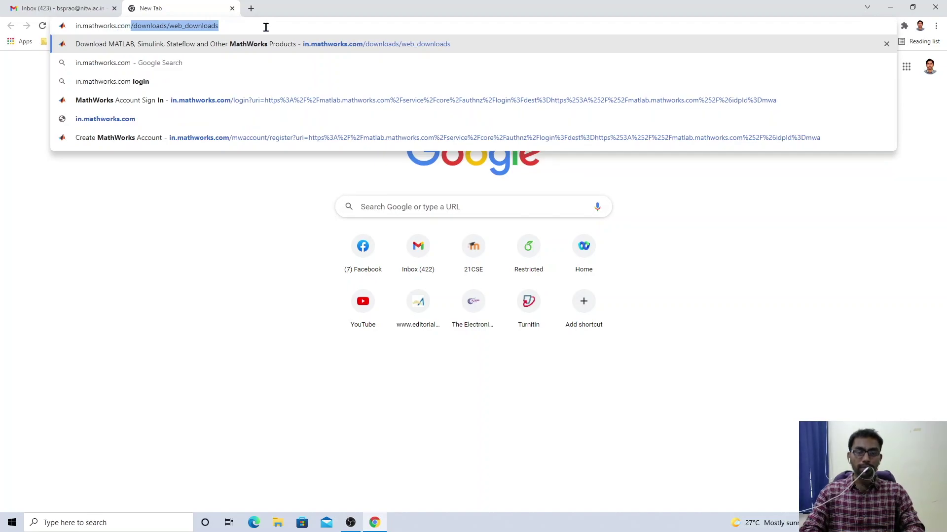
pyautogui.write('/donw')
pyautogui.press('BackSpace')
pyautogui.press('BackSpace')
pyautogui.write('wnloads/web')
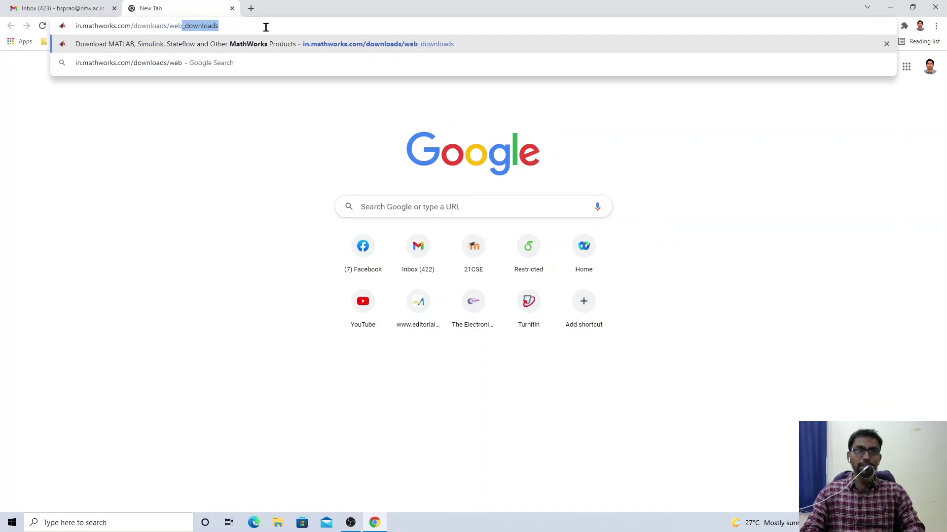
pyautogui.write('_ew')
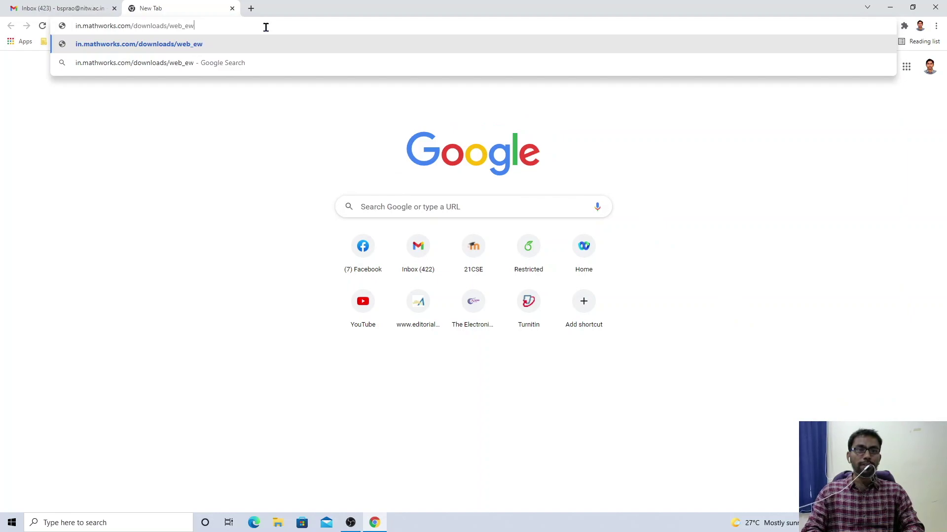
pyautogui.press('BackSpace')
pyautogui.write('don')
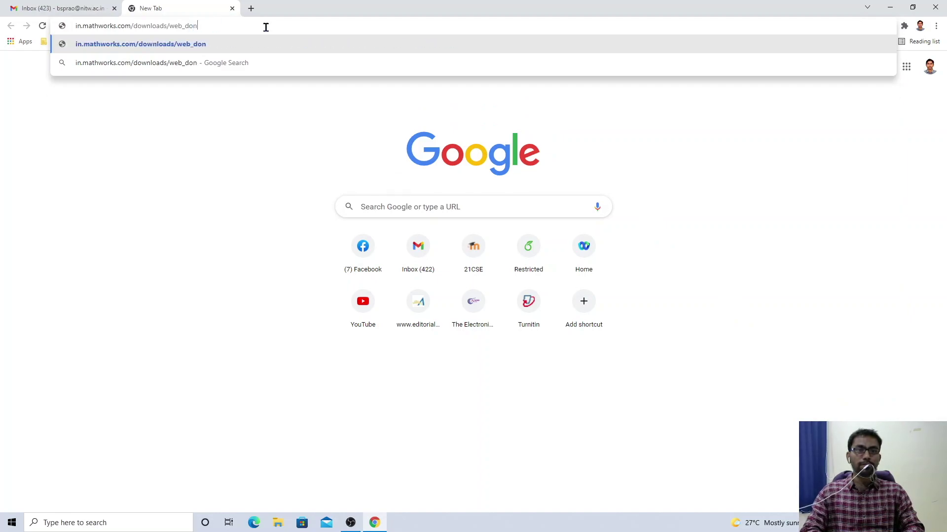
pyautogui.press('BackSpace')
pyautogui.write('wnlo')
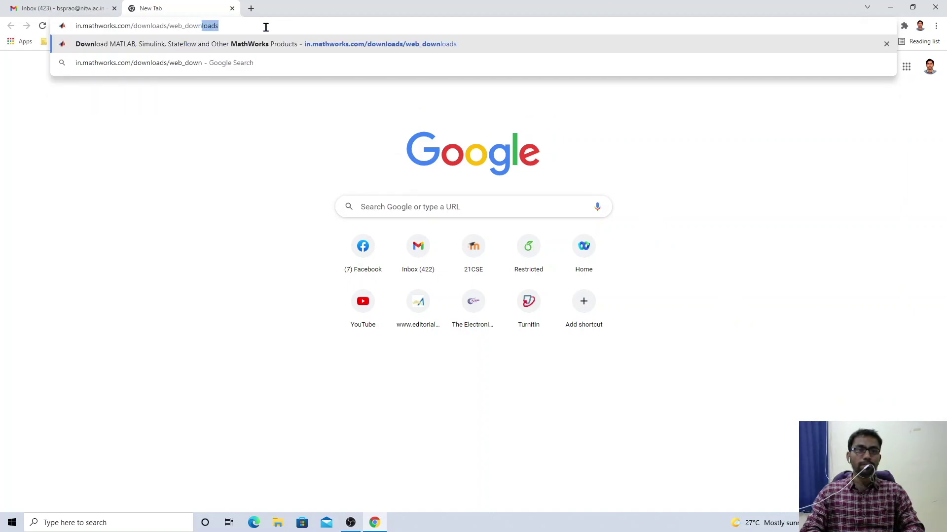
pyautogui.write('ads')
pyautogui.press('Return')
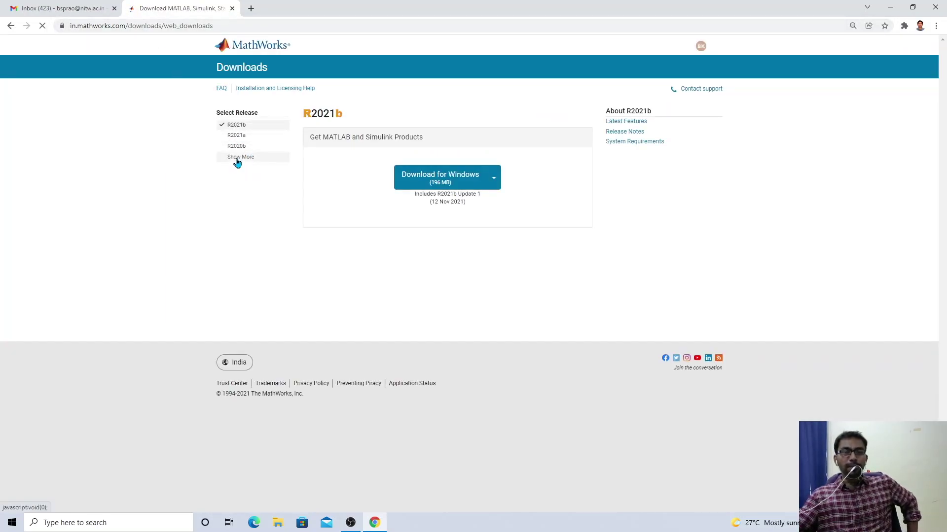
# List releases back to R2015b, preview the macOS and Linux downloads, reselect Windows, then open File Explorer
pyautogui.click(234, 159)
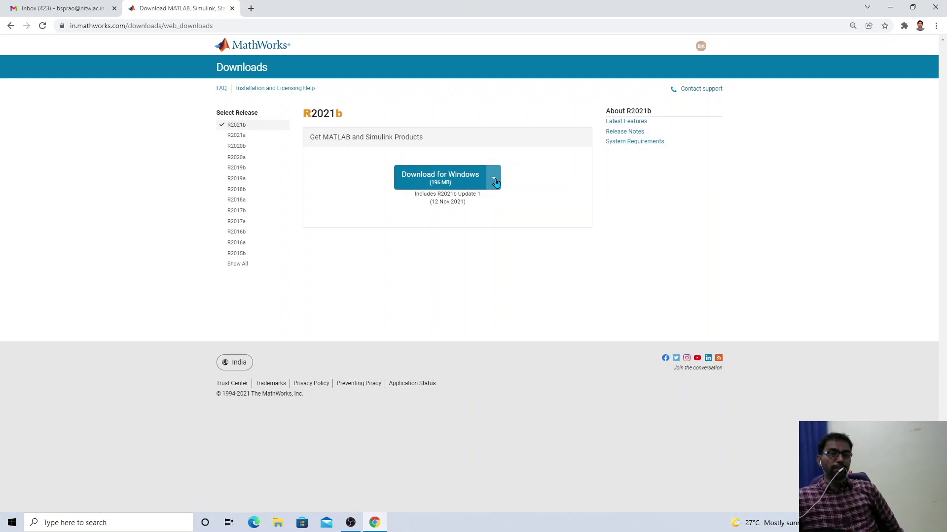
pyautogui.click(496, 182)
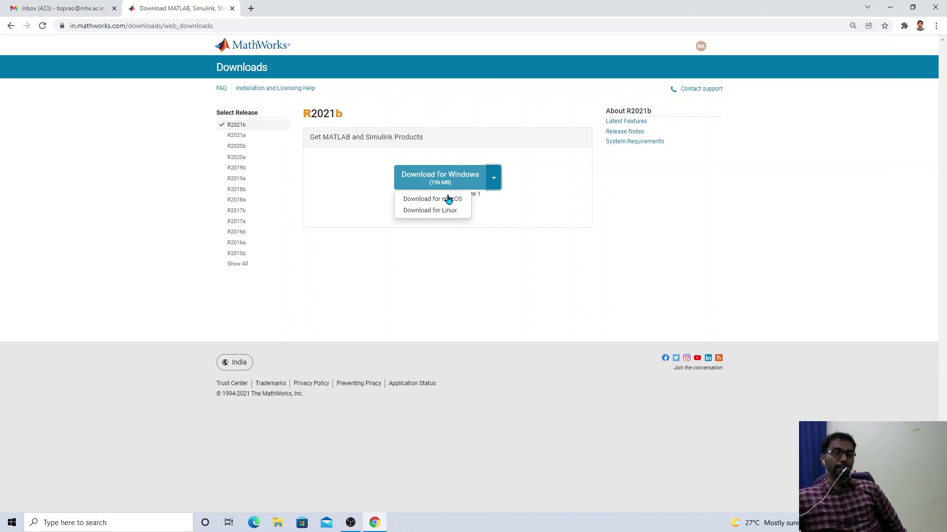
pyautogui.click(446, 201)
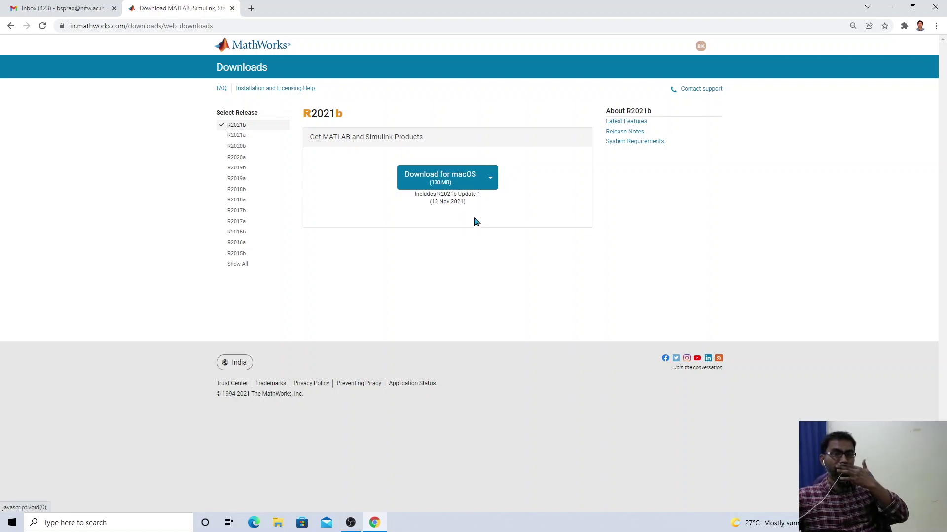
pyautogui.click(492, 184)
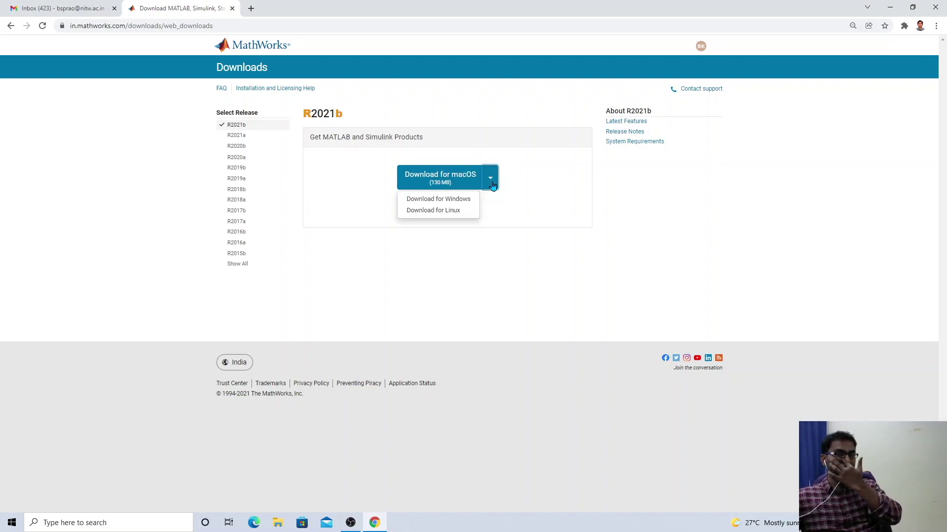
pyautogui.click(457, 212)
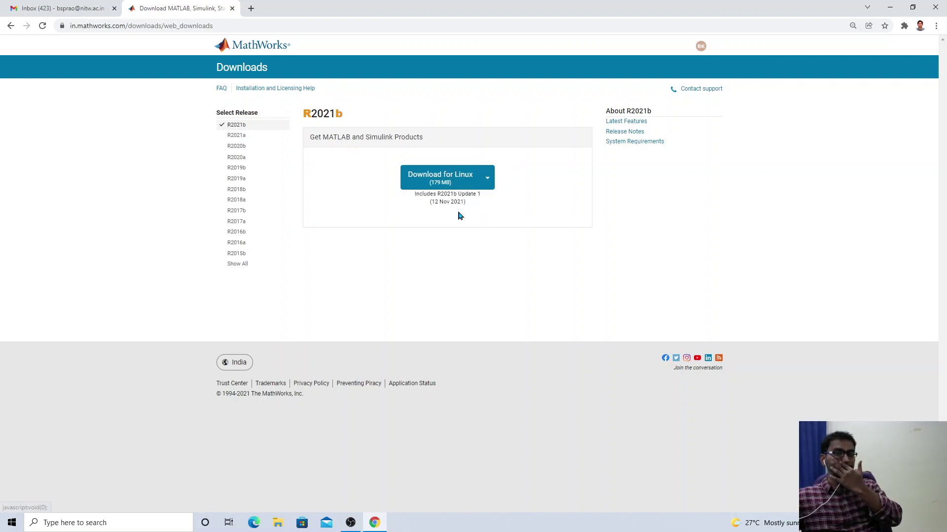
pyautogui.click(487, 180)
pyautogui.click(460, 202)
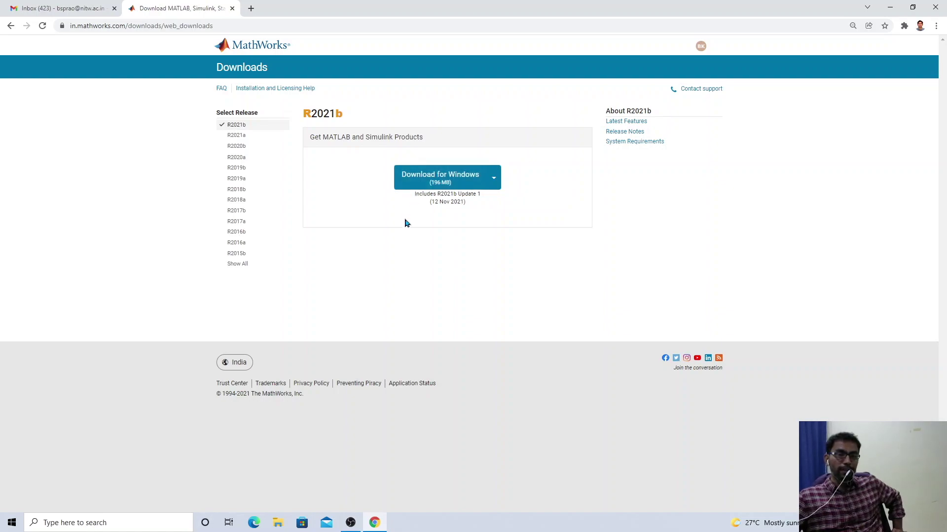
pyautogui.click(278, 525)
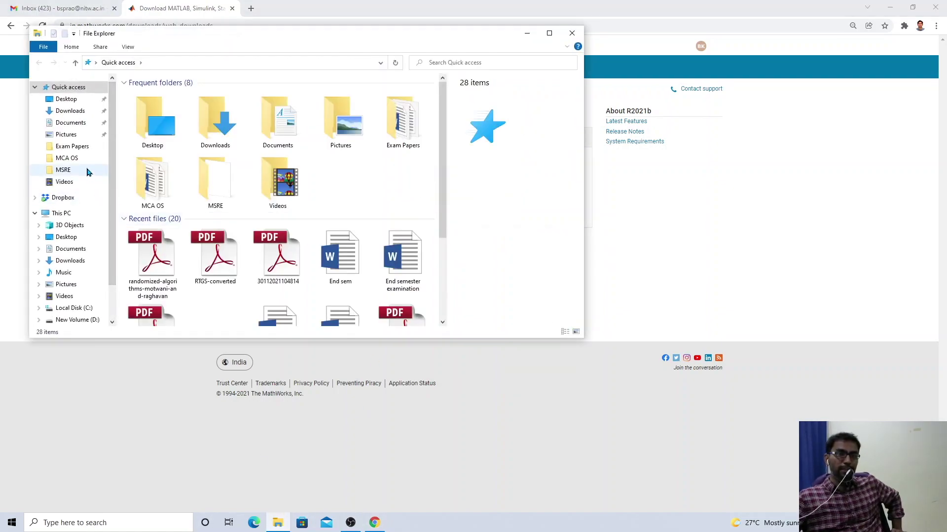
# Run matlab_R2021b_win64 from the maximized Downloads folder in File Explorer
pyautogui.click(74, 112)
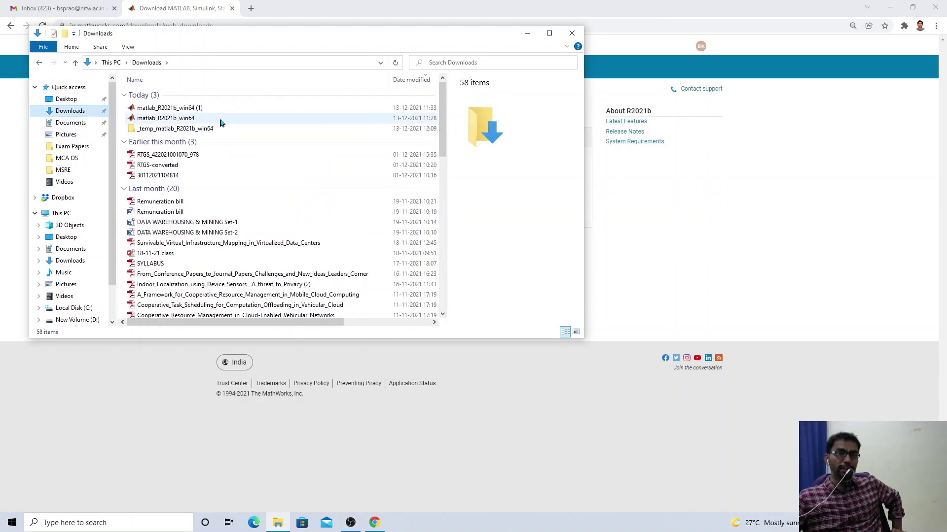
pyautogui.click(549, 33)
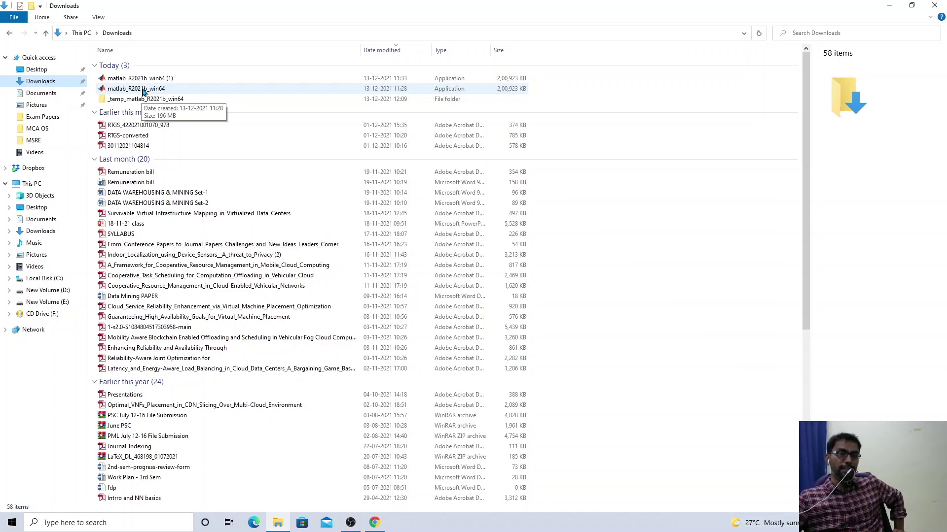
pyautogui.doubleClick(143, 90)
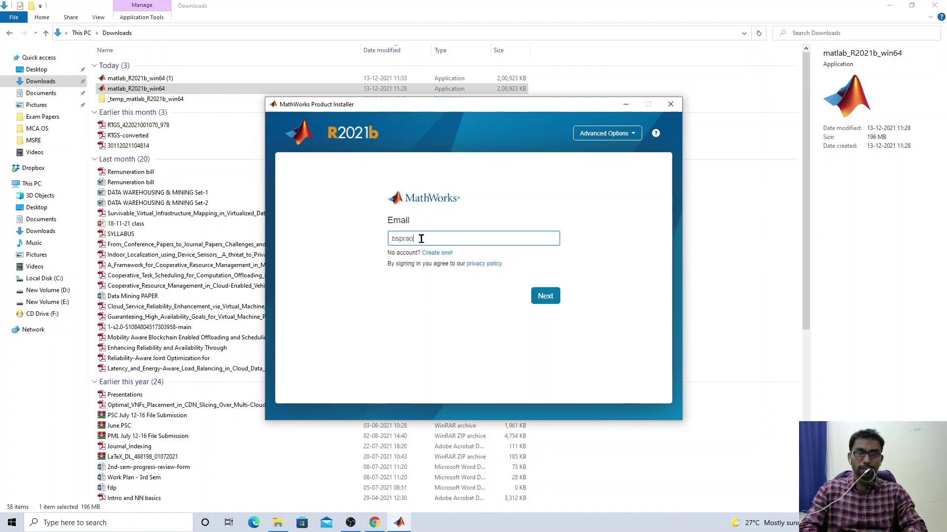
# Finish the account e-mail, sign in with the account password, and accept the license agreement with Yes
pyautogui.write('@nitw.ac.in')
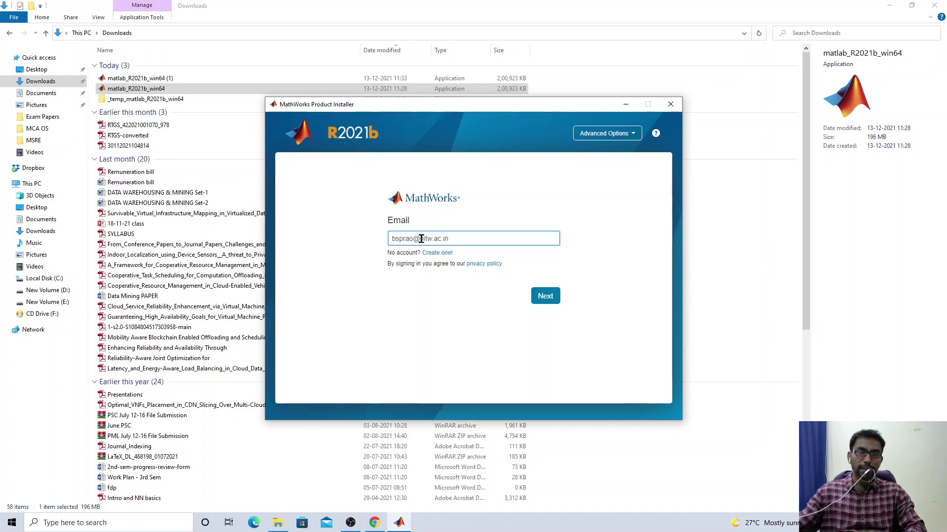
pyautogui.click(536, 296)
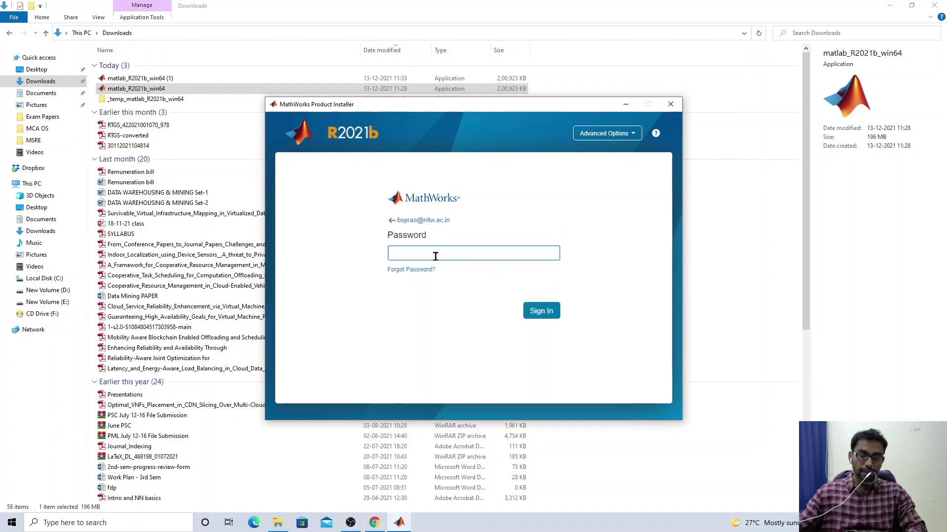
pyautogui.write('••')
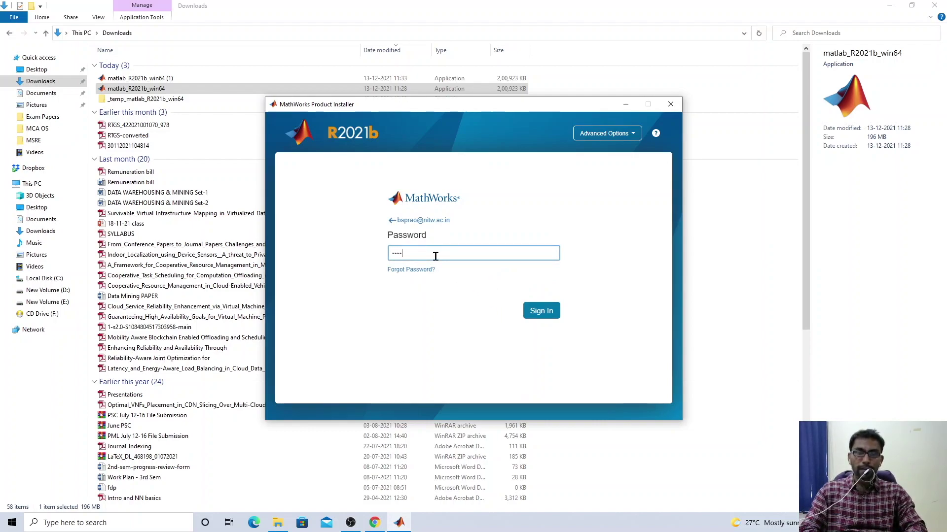
pyautogui.press('Return')
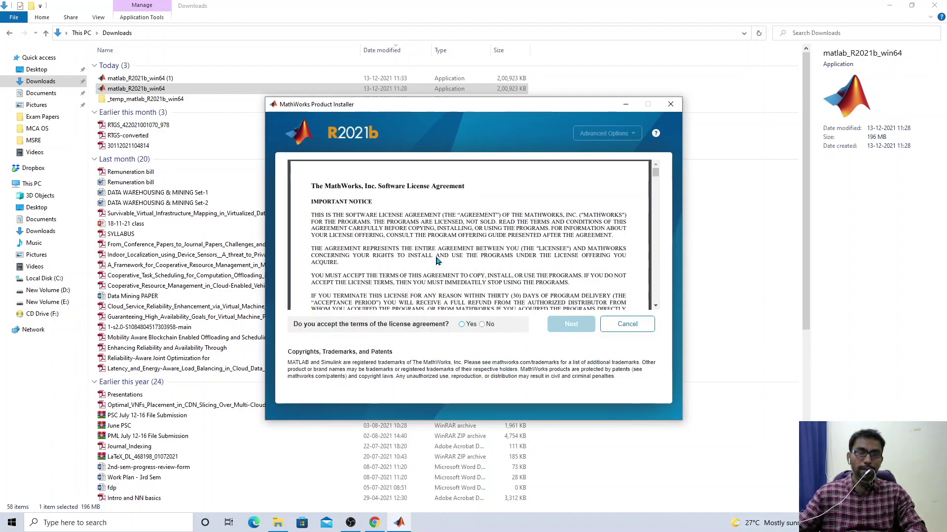
pyautogui.click(463, 327)
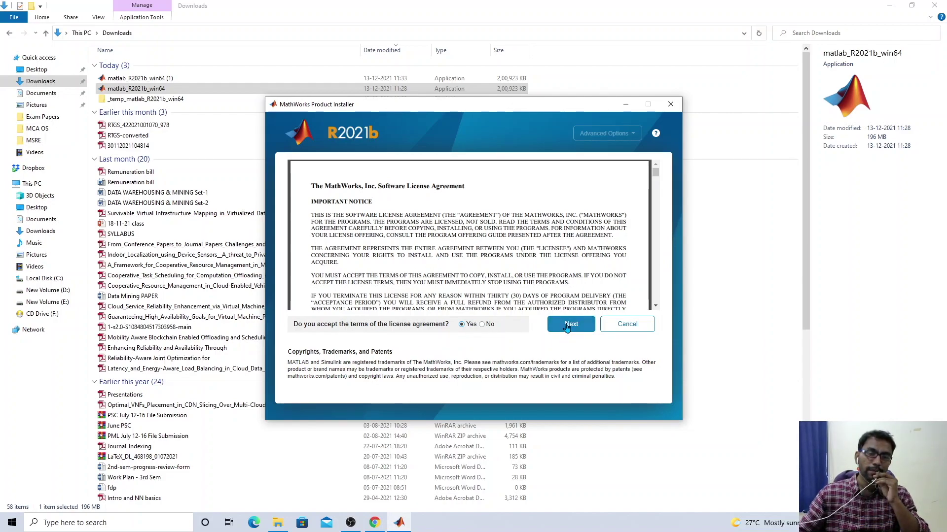
pyautogui.click(566, 328)
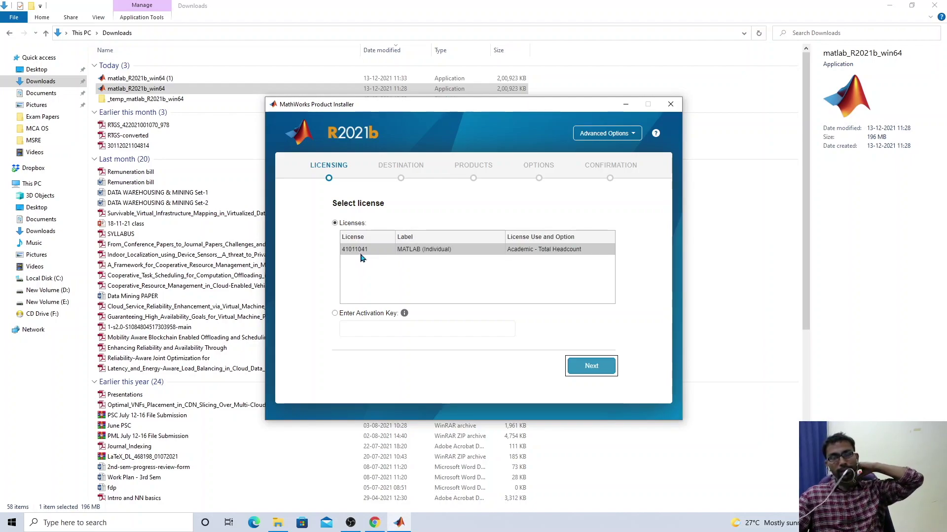
# Keep the listed MATLAB license instead of an activation key and enter the Windows user name
pyautogui.click(347, 315)
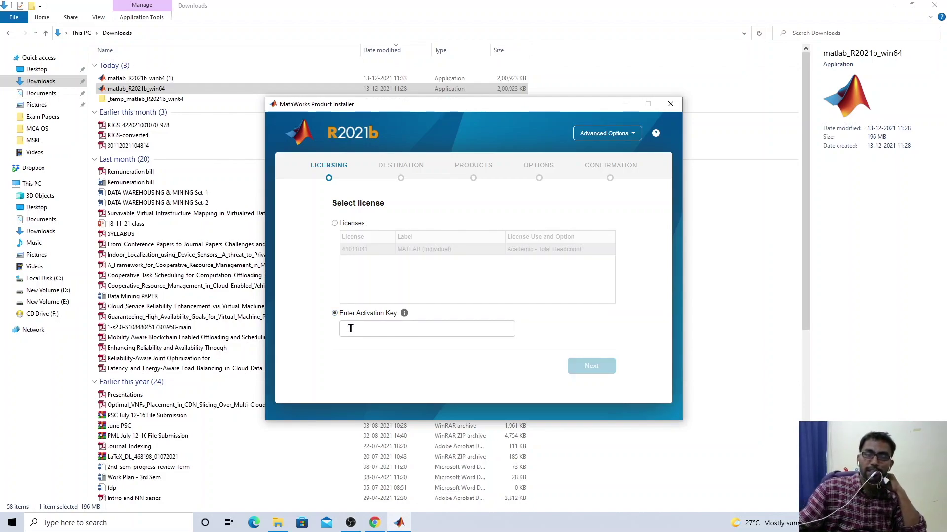
pyautogui.click(344, 224)
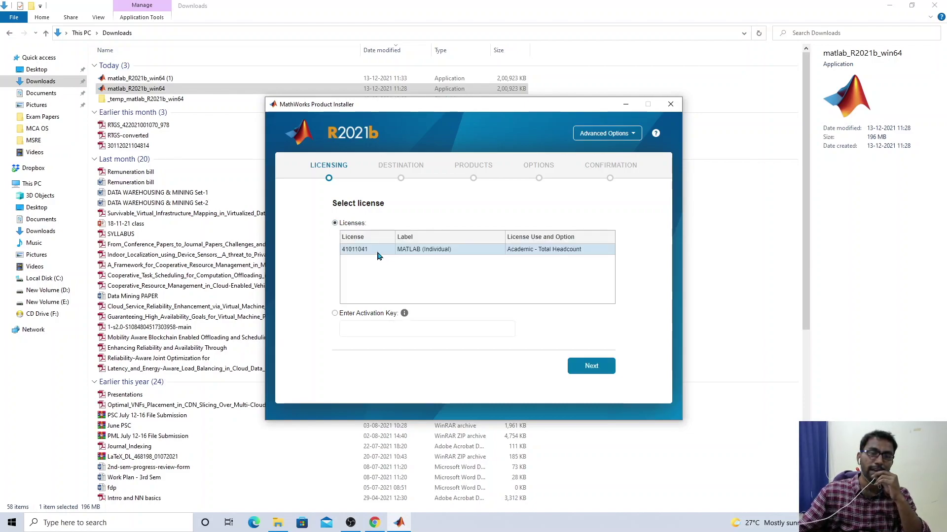
pyautogui.click(573, 363)
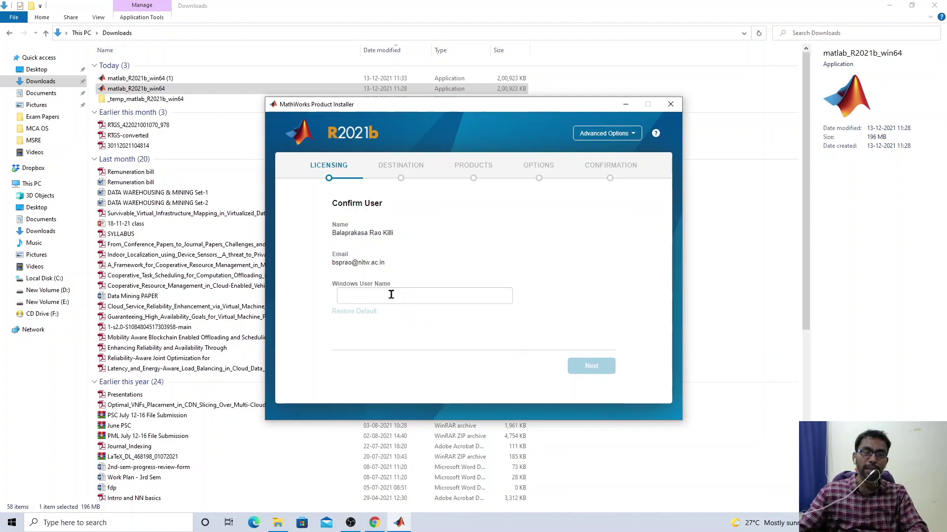
pyautogui.write('SPRAO')
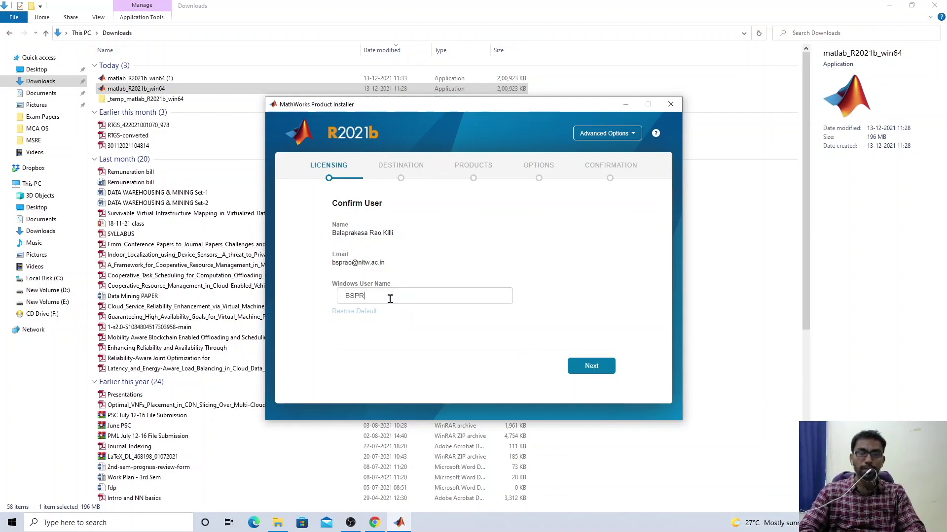
pyautogui.click(591, 365)
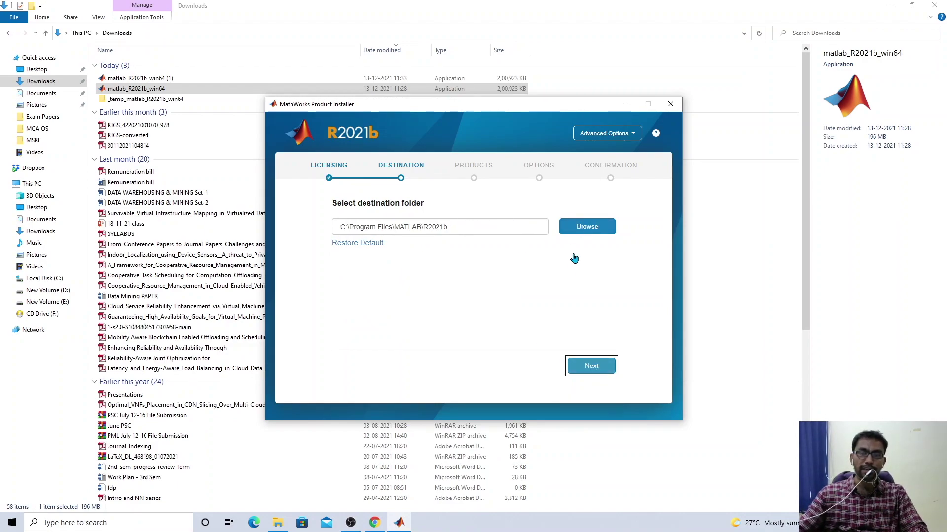
# Cancel the folder browser, keeping C:\Program Files\MATLAB\R2021b as the destination, and continue
pyautogui.click(585, 226)
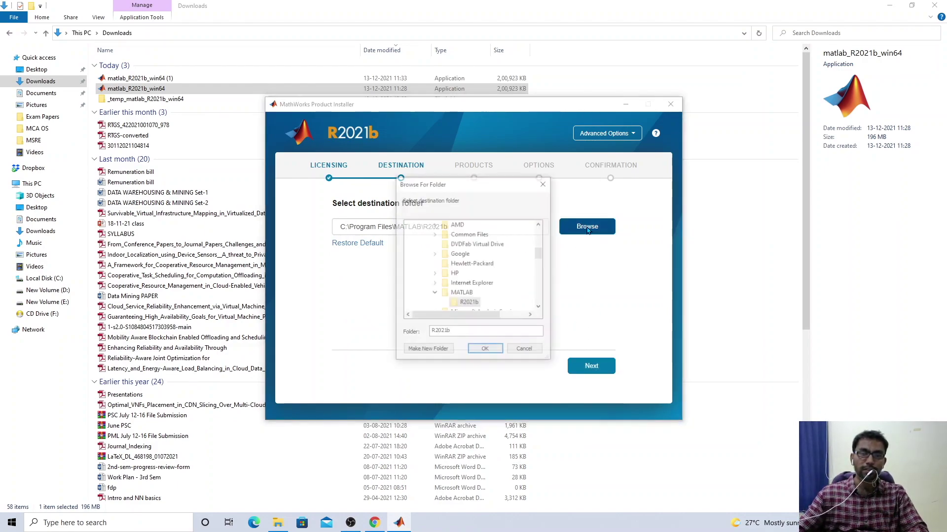
pyautogui.click(544, 184)
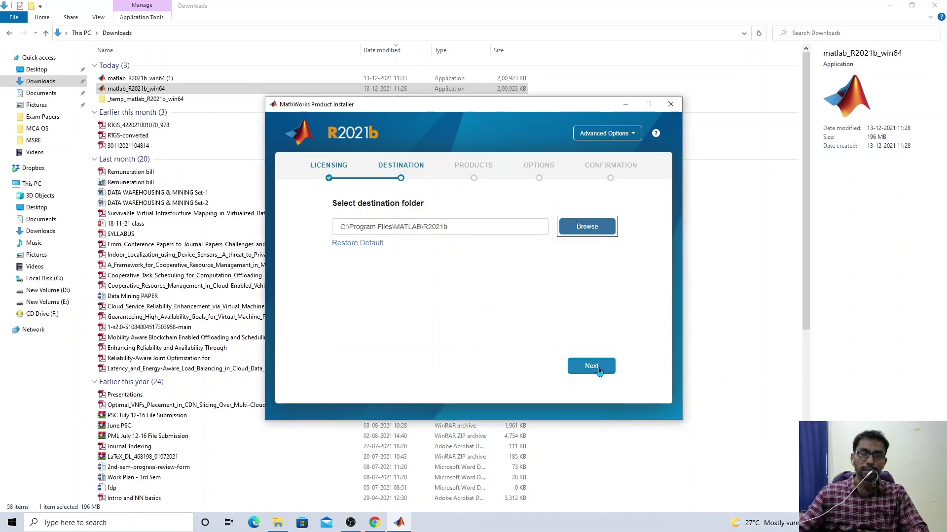
pyautogui.click(598, 369)
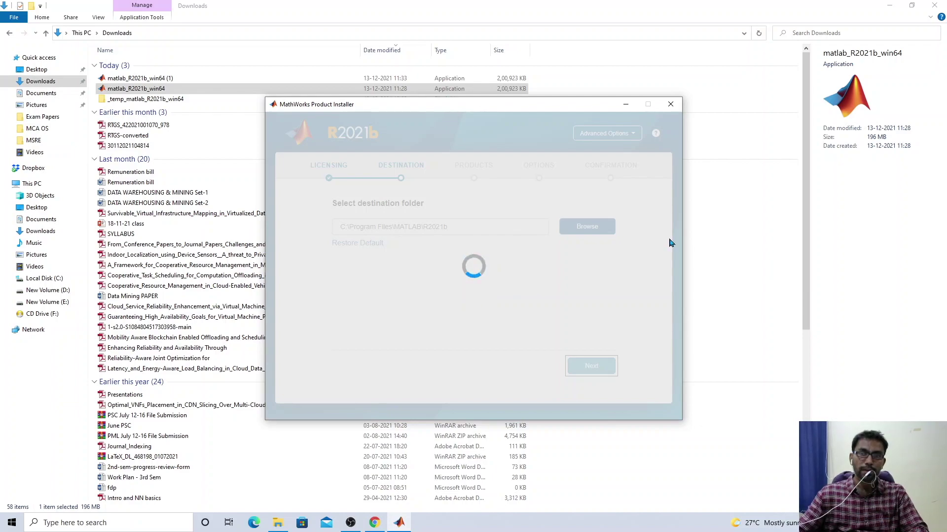
# Close File Explorer and tick Select All in the installer's product list
pyautogui.click(934, 6)
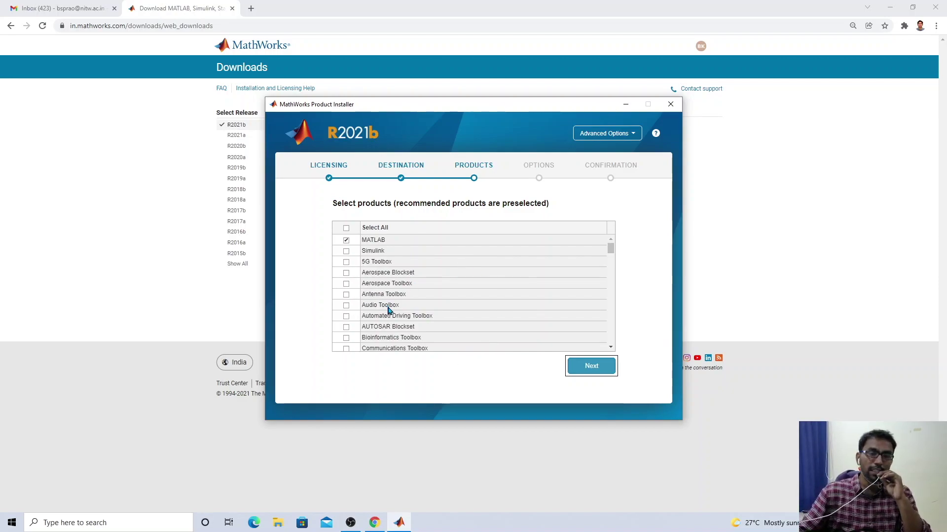
pyautogui.scroll(-2, 388, 310)
pyautogui.scroll(2, 391, 312)
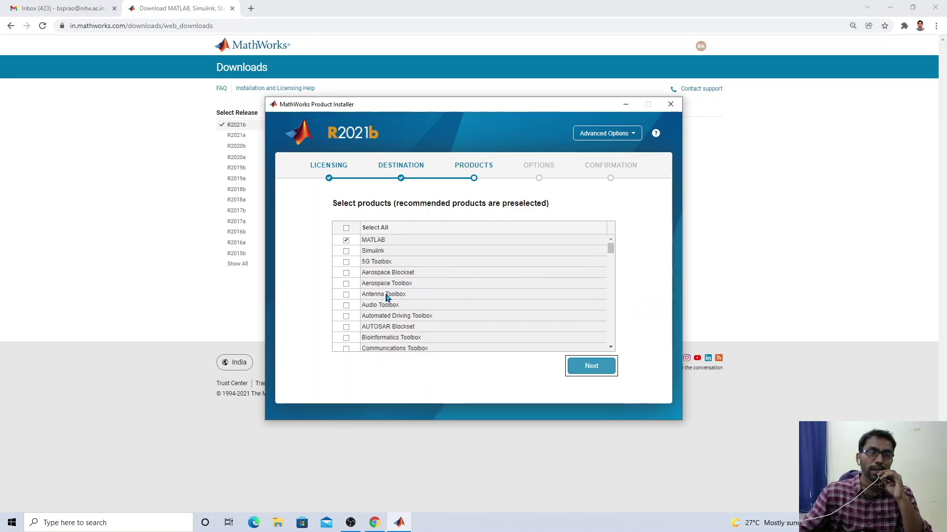
pyautogui.click(346, 229)
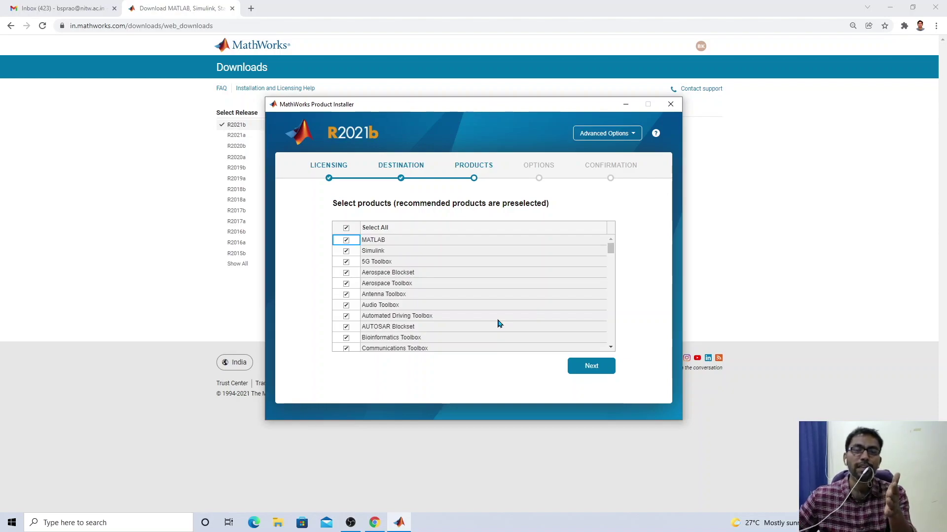
# Scroll through the product list to verify every product is checked, then continue to options
pyautogui.scroll(-6, 397, 308)
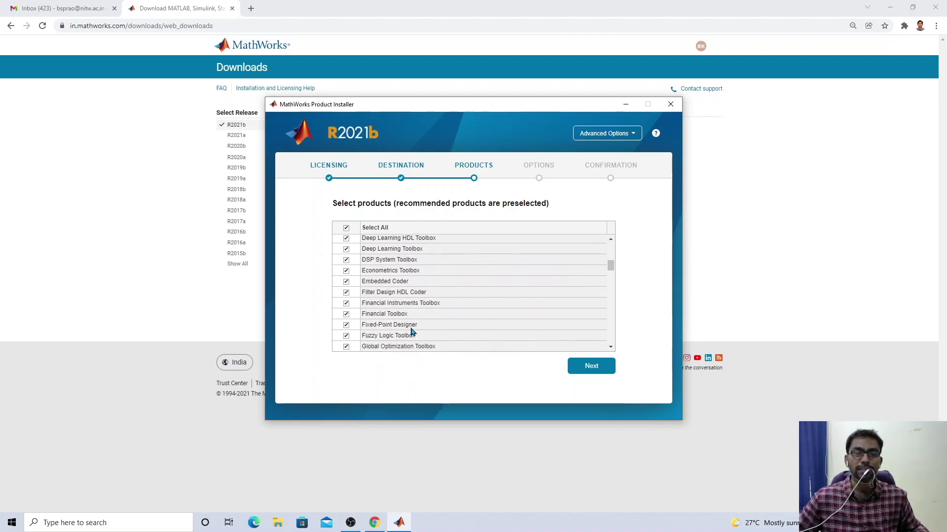
pyautogui.scroll(-3, 434, 333)
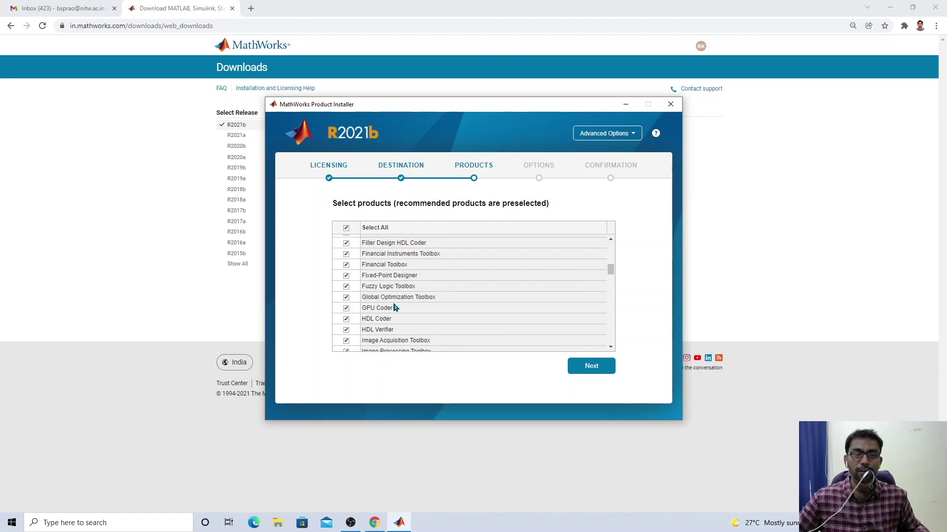
pyautogui.scroll(-3, 421, 335)
pyautogui.scroll(-10, 421, 338)
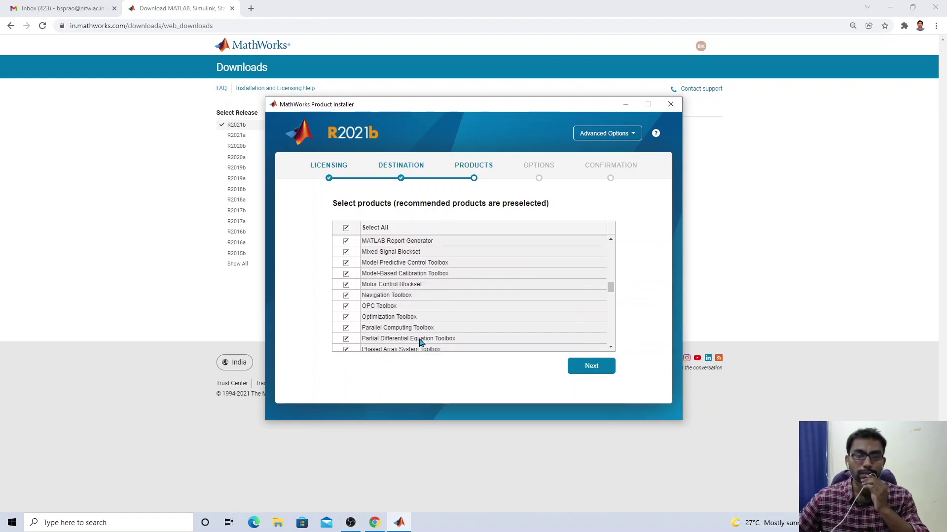
pyautogui.scroll(-3, 424, 348)
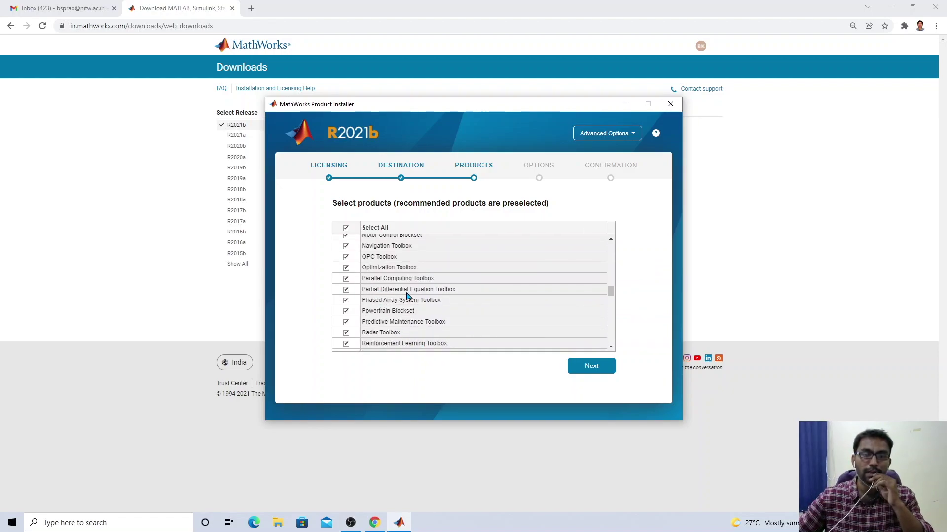
pyautogui.scroll(-9, 429, 344)
pyautogui.scroll(-2, 433, 344)
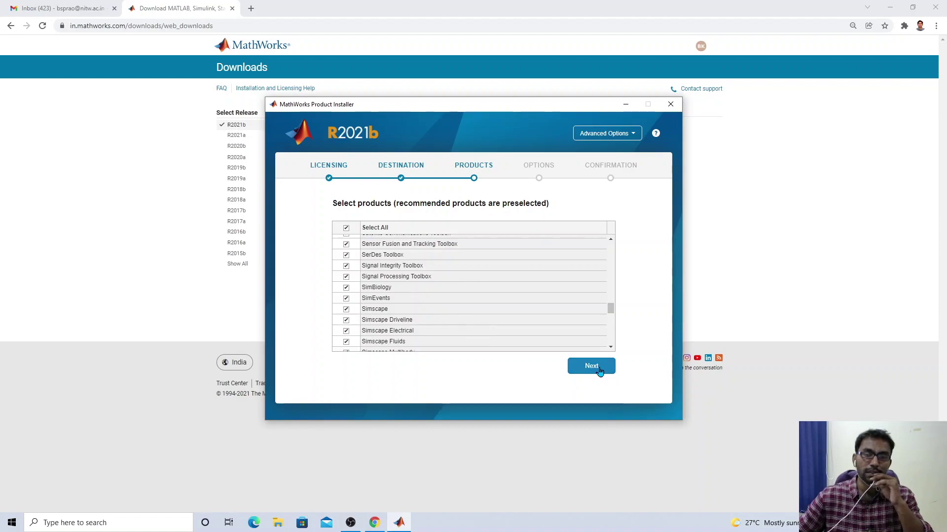
pyautogui.click(597, 369)
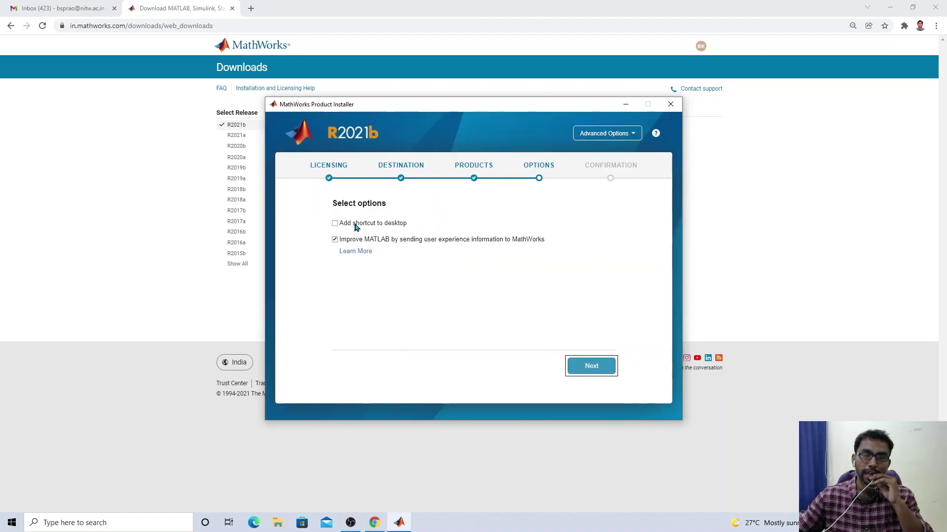
# Advance from Select options to the Confirm selections summary of 105 products and 30.88 GB
pyautogui.click(588, 371)
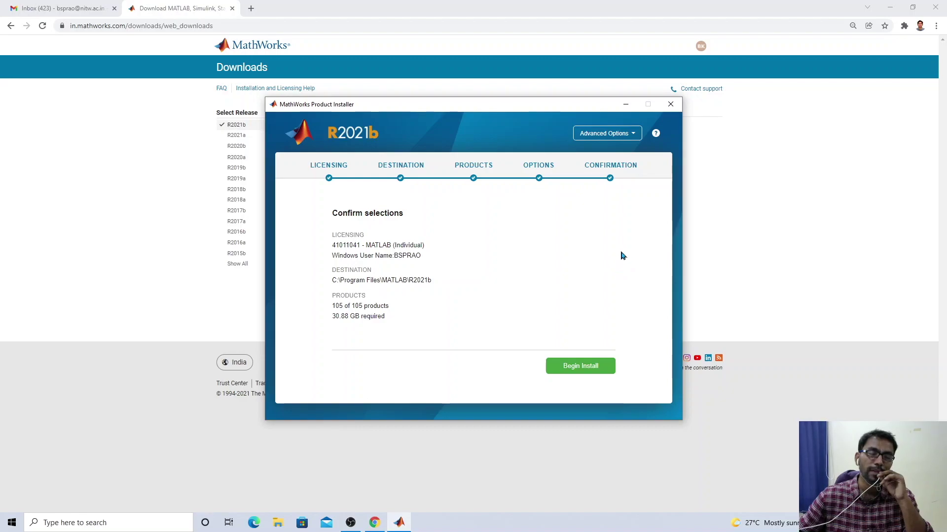
# Close the installer and confirm Yes in the Quit Installer dialog
pyautogui.click(669, 110)
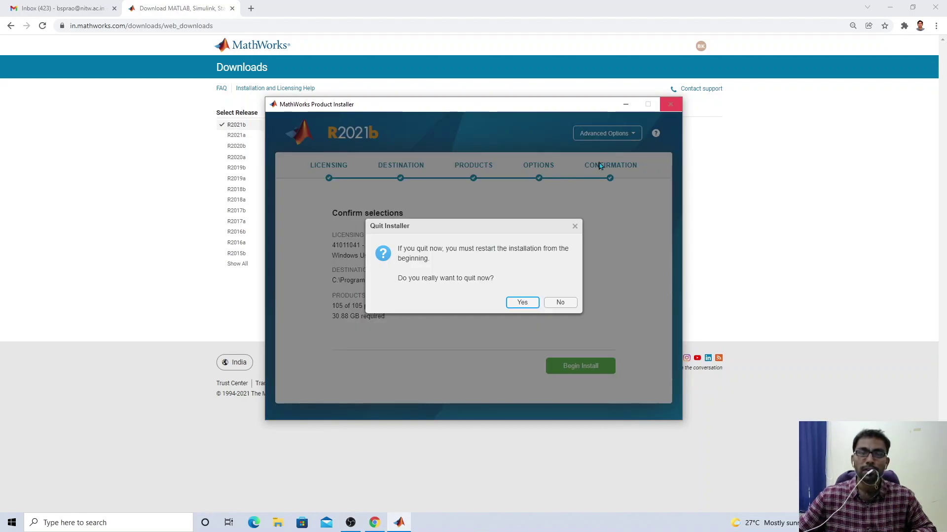
pyautogui.click(521, 304)
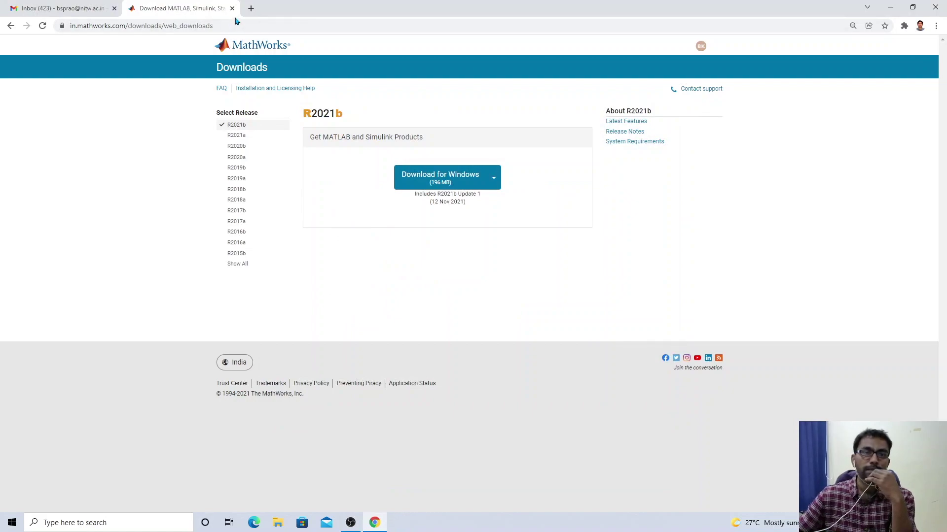
# Open a new tab, close the downloads tab, and navigate to matlab.mathworks.com
pyautogui.click(251, 9)
pyautogui.click(203, 13)
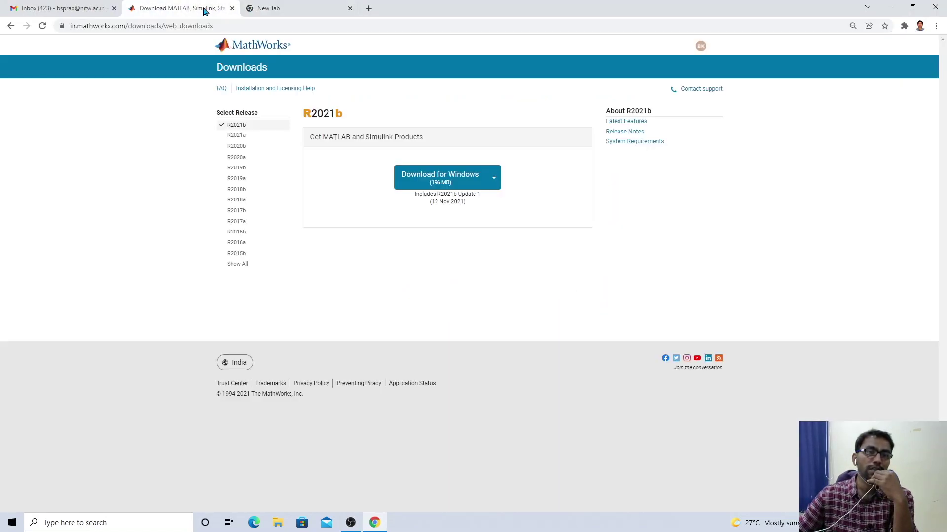
pyautogui.click(232, 9)
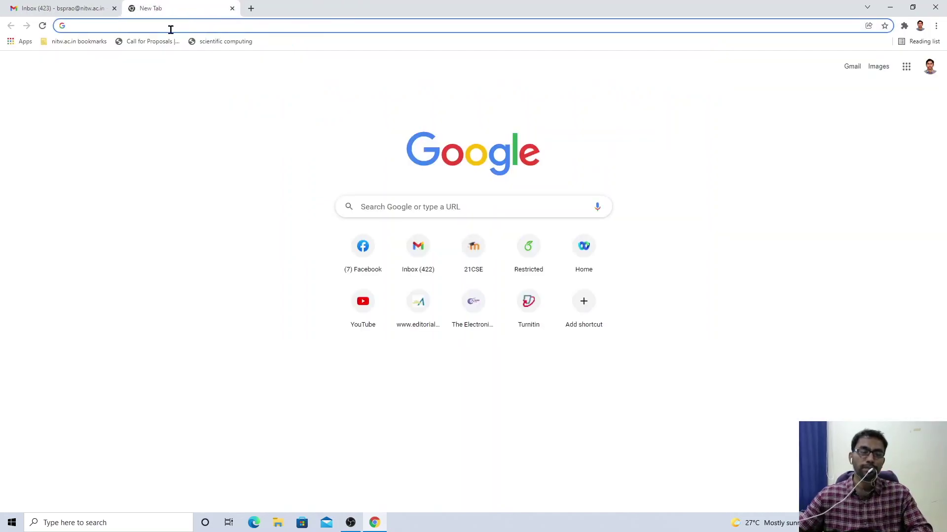
pyautogui.write('MA')
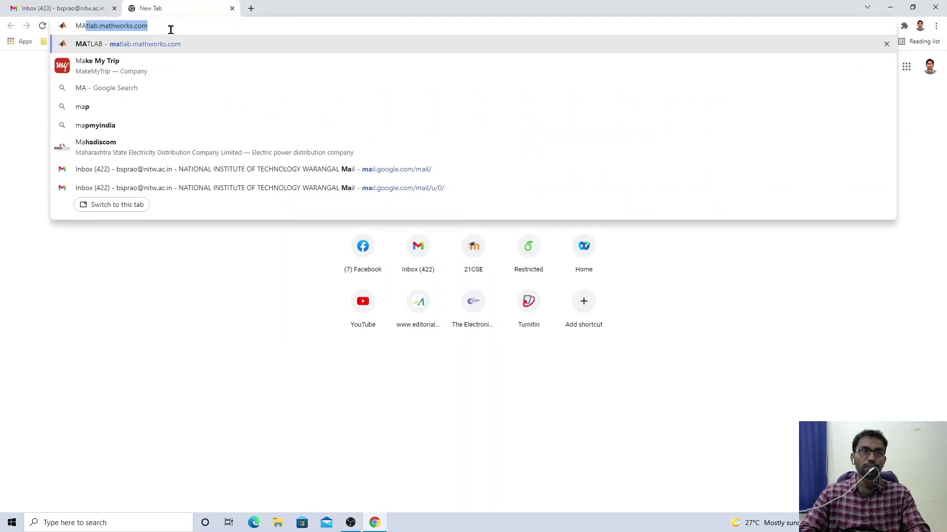
pyautogui.press('Right')
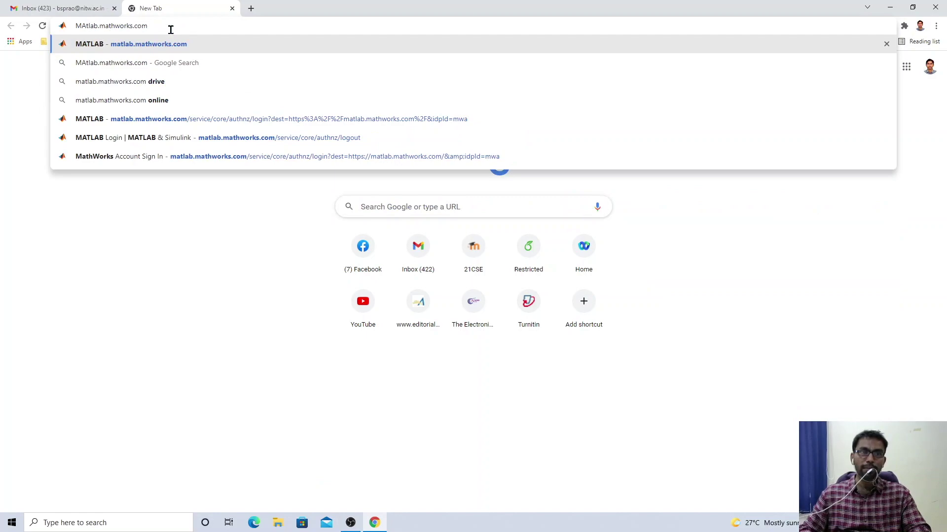
pyautogui.press('Return')
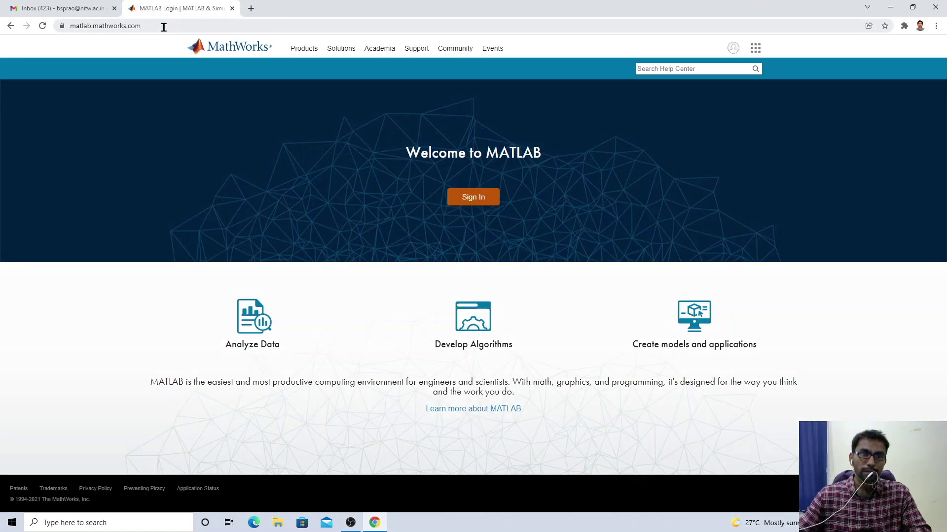
# From the MATLAB Online sign-in page, open the Create MathWorks Account form and expand the 'which best describes you' choices
pyautogui.click(469, 202)
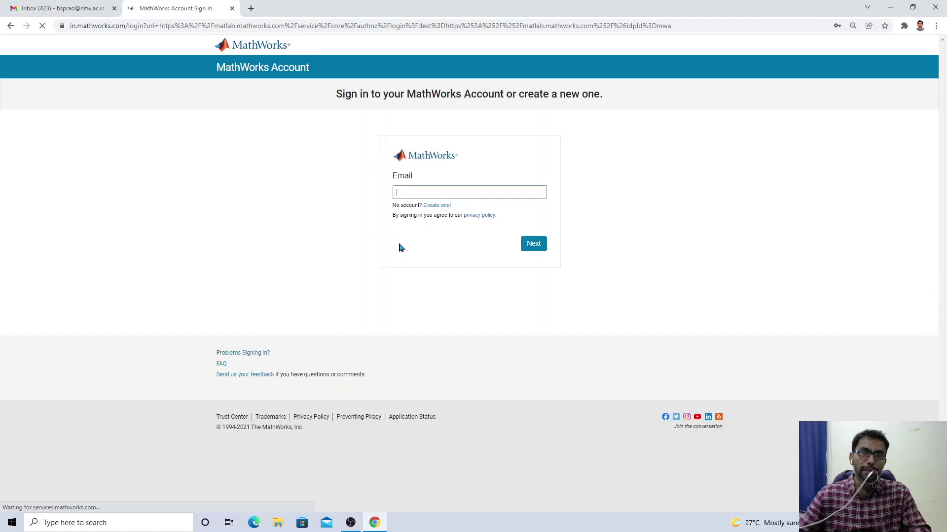
pyautogui.click(435, 209)
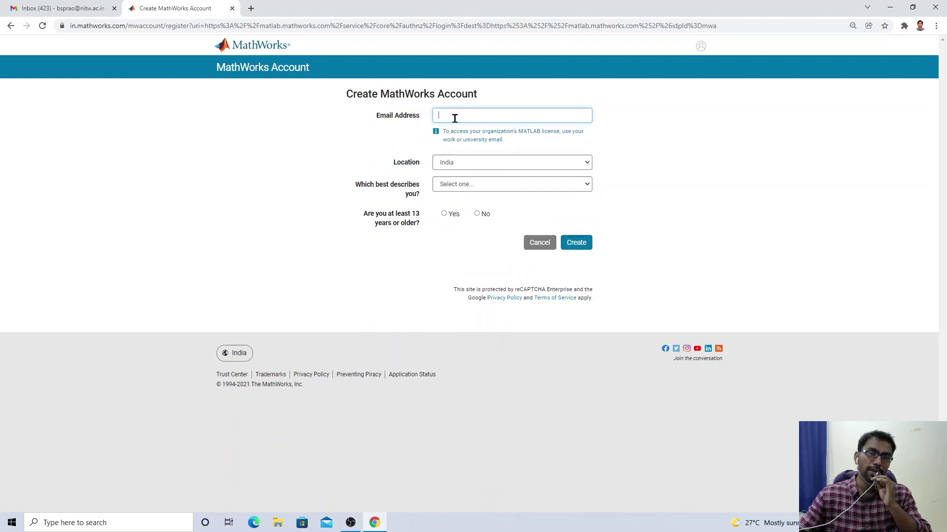
pyautogui.click(459, 191)
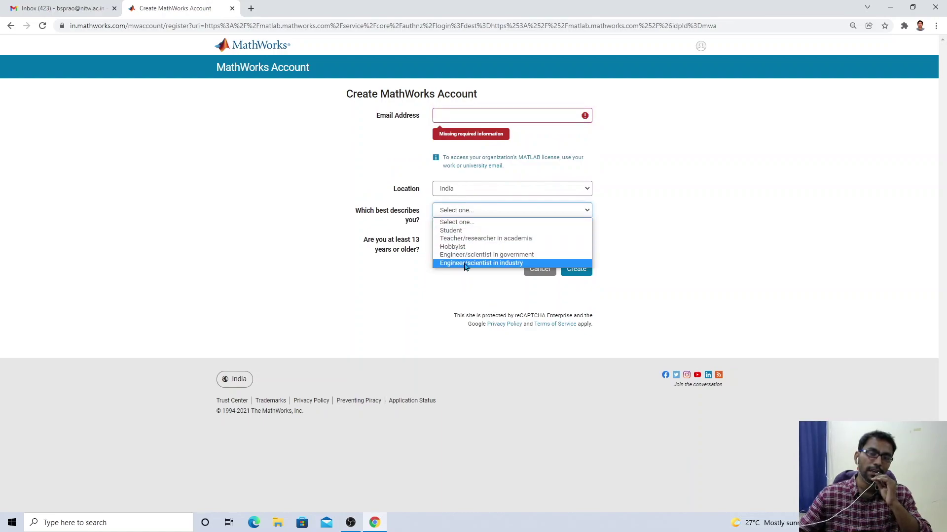
pyautogui.click(641, 235)
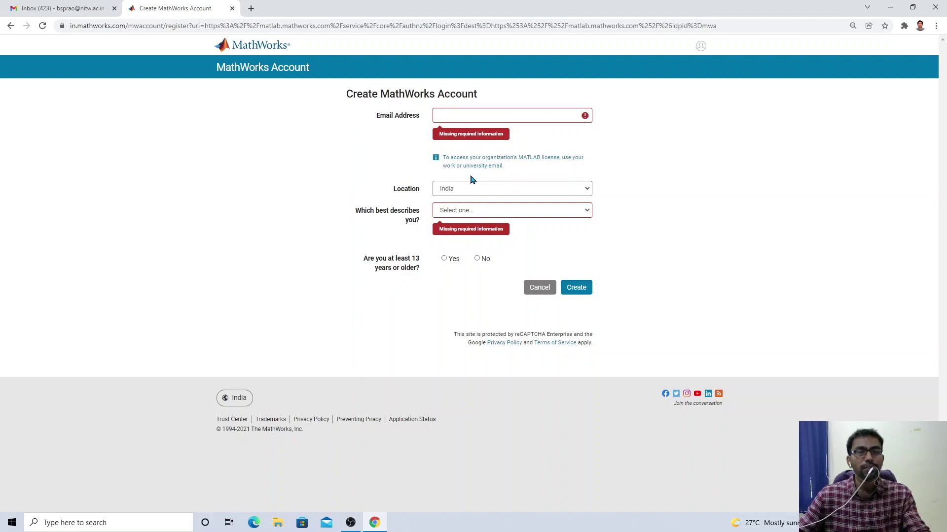
pyautogui.click(11, 26)
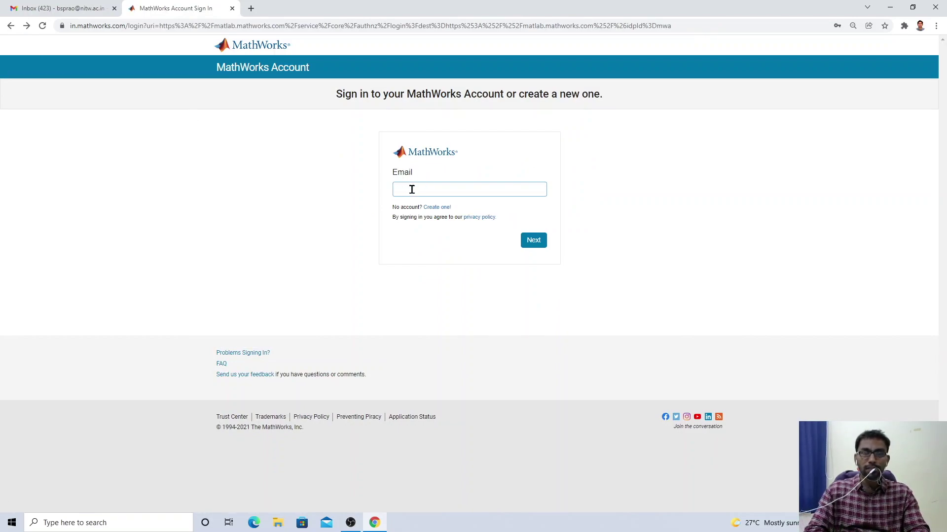
# Start entering the account e-mail address in the sign-in page's Email field
pyautogui.write('BSP')
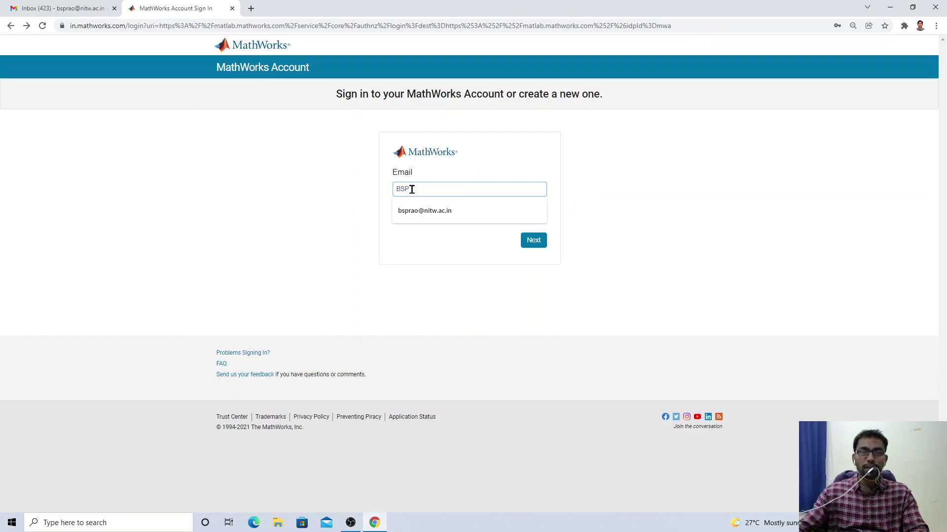